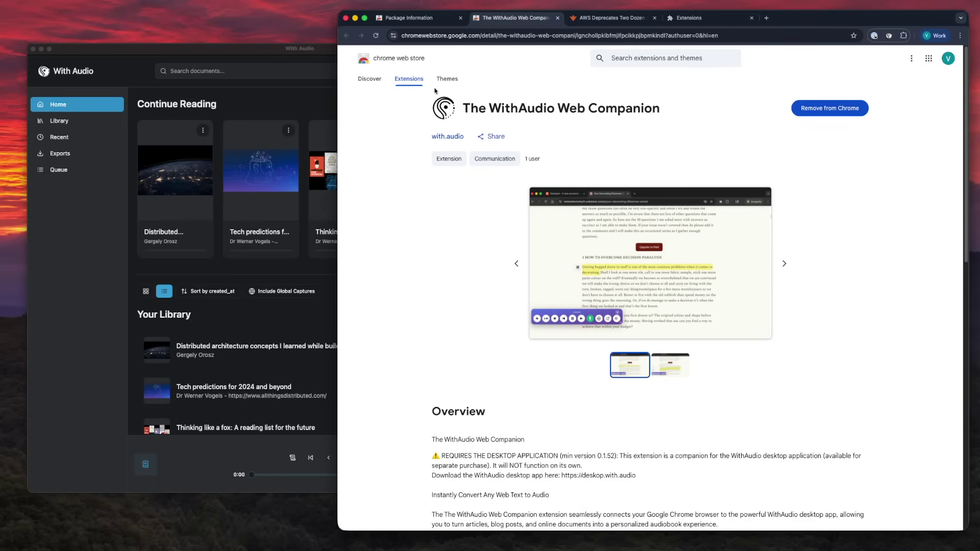
Step: Look over the With Audio desktop library, bringing its window forward
{"action": "triple_click", "coordinate": [464, 115]}
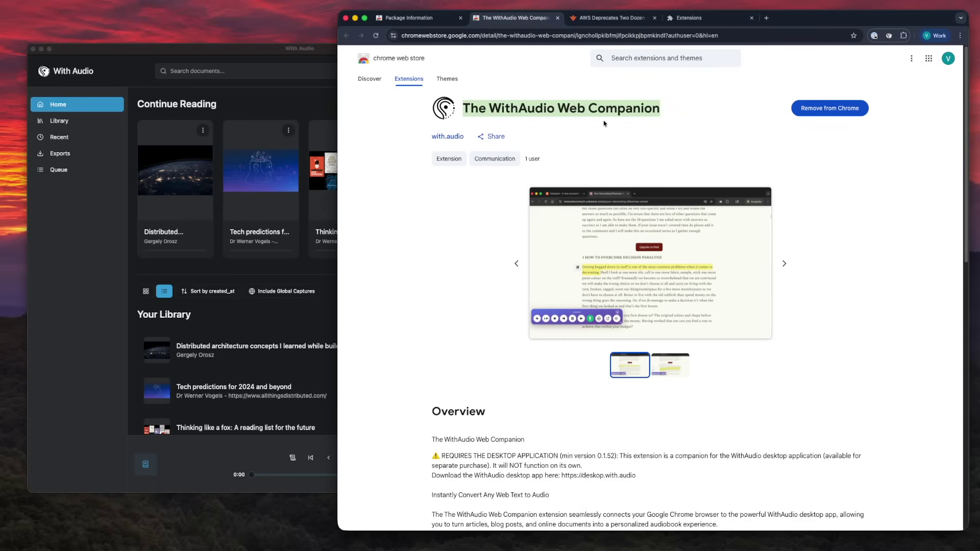
{"action": "left_click", "coordinate": [636, 130]}
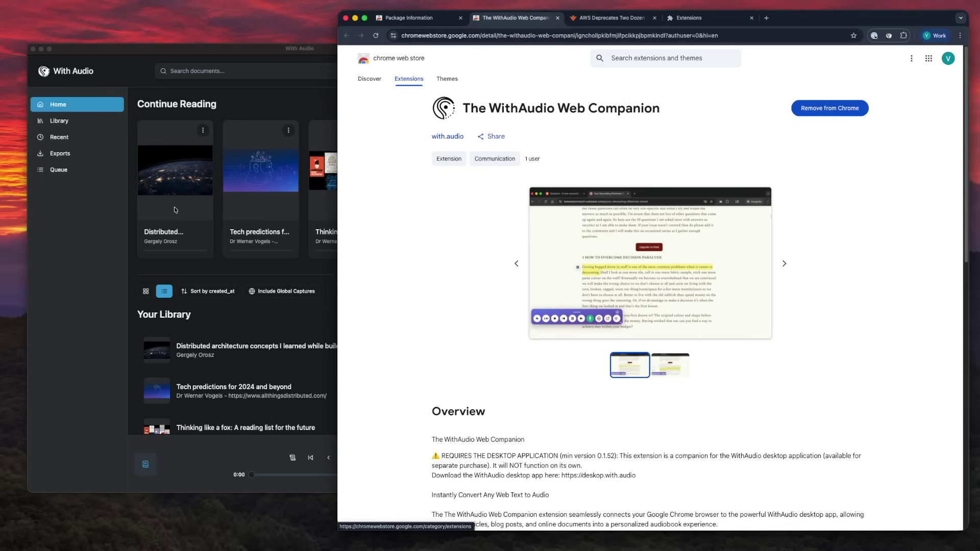
{"action": "left_click", "coordinate": [309, 141]}
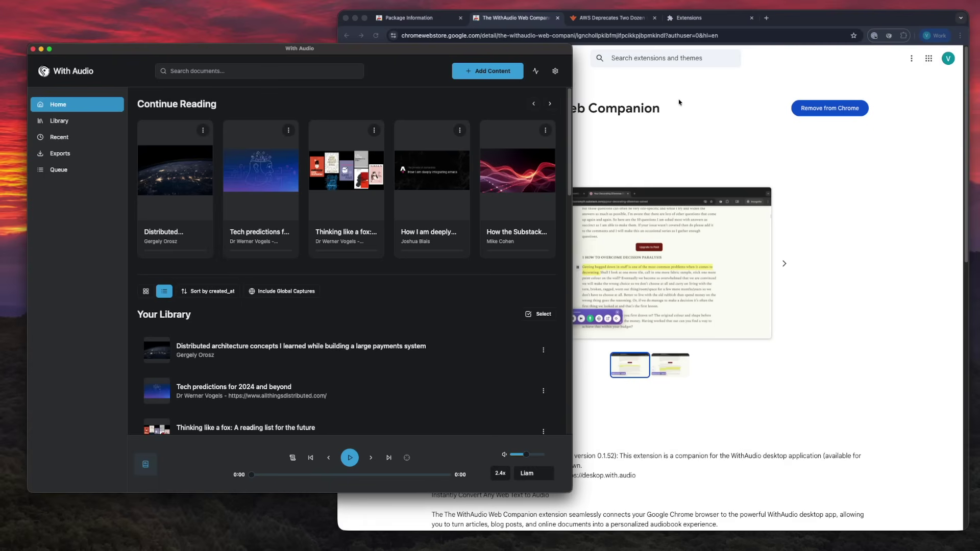
Step: Return to the AWS Deprecates Two Dozen Services article tab in Chrome
{"action": "left_click", "coordinate": [612, 16]}
{"action": "left_click", "coordinate": [818, 34]}
{"action": "key", "text": "Escape"}
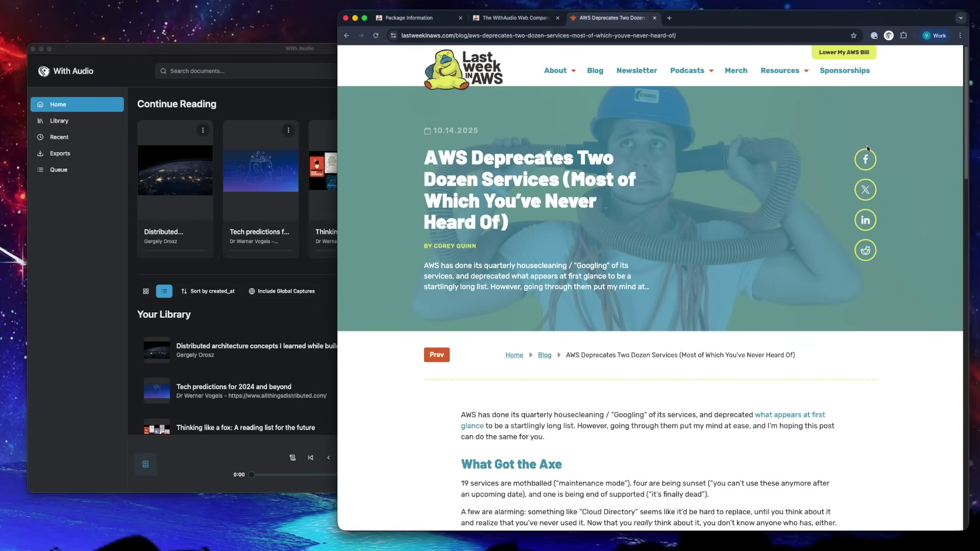
Step: Reload the article and enable the WithAudio companion for this site
{"action": "left_click", "coordinate": [376, 36]}
{"action": "left_click", "coordinate": [889, 35]}
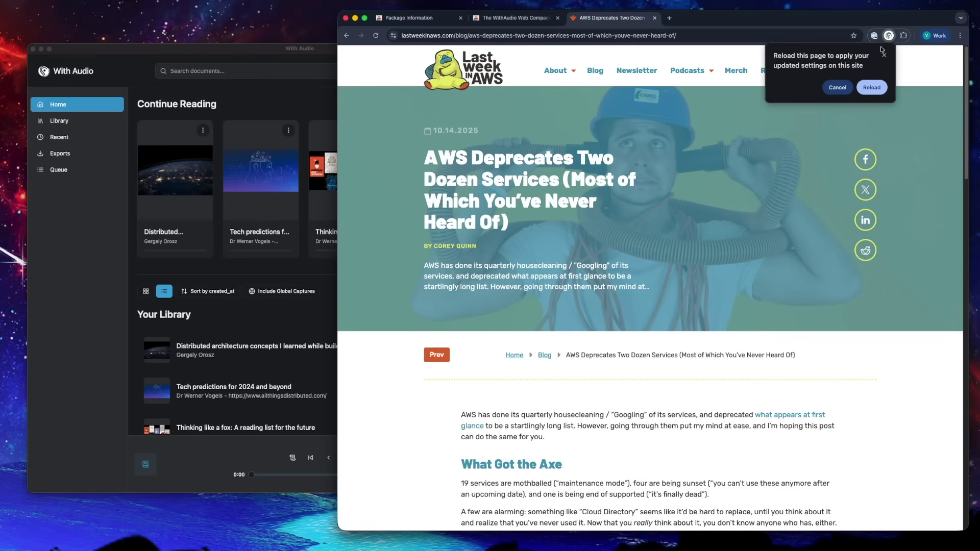
{"action": "left_click", "coordinate": [872, 87]}
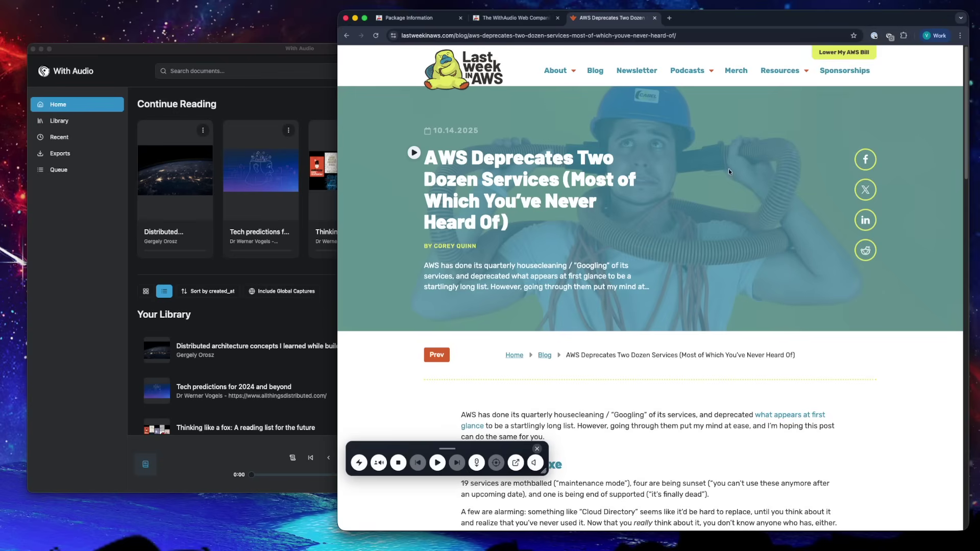
Step: Start reading the first paragraph aloud and bring up the narration volume setting
{"action": "mouse_move", "coordinate": [647, 425]}
{"action": "left_click", "coordinate": [451, 417]}
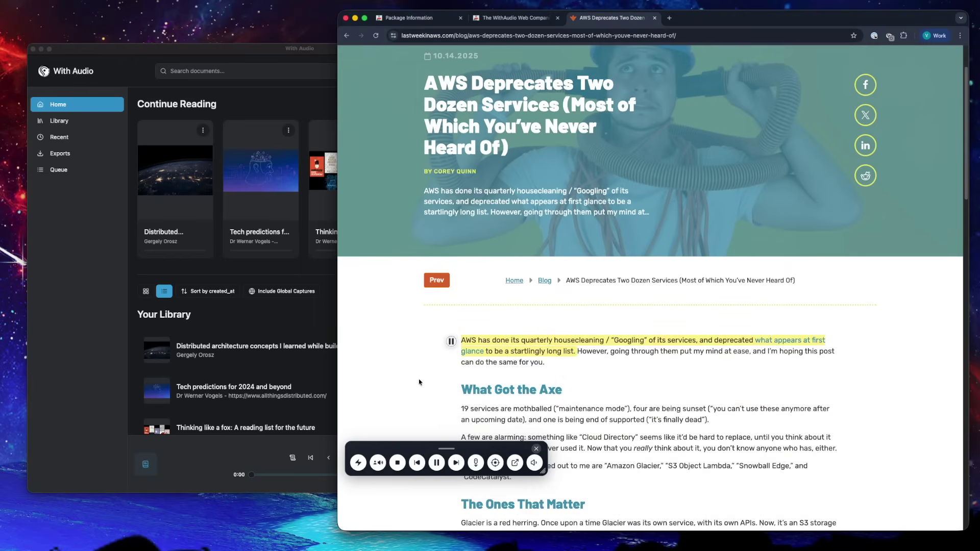
{"action": "left_click", "coordinate": [534, 464]}
Step: Turn the narration volume down while the article plays
{"action": "left_click_drag", "start_coordinate": [530, 404], "coordinate": [532, 420]}
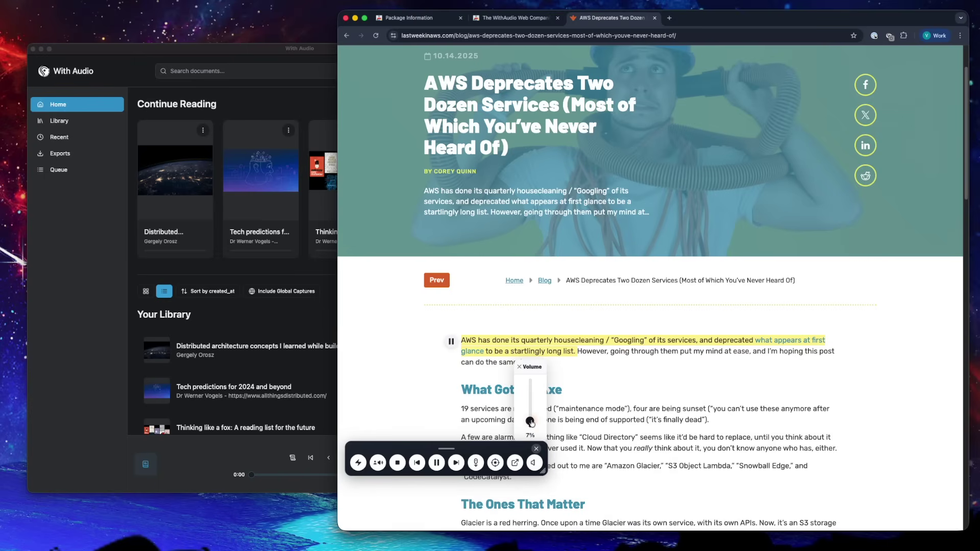
{"action": "left_click", "coordinate": [403, 389]}
Step: Raise the reading speed to 3.9x and skip between sentences in the narration
{"action": "left_click", "coordinate": [361, 463]}
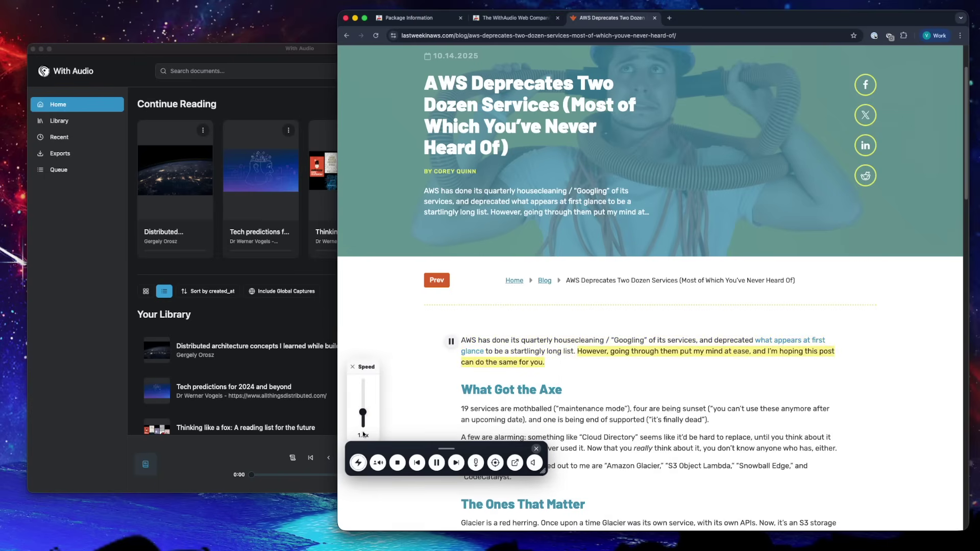
{"action": "left_click_drag", "start_coordinate": [363, 417], "coordinate": [365, 390]}
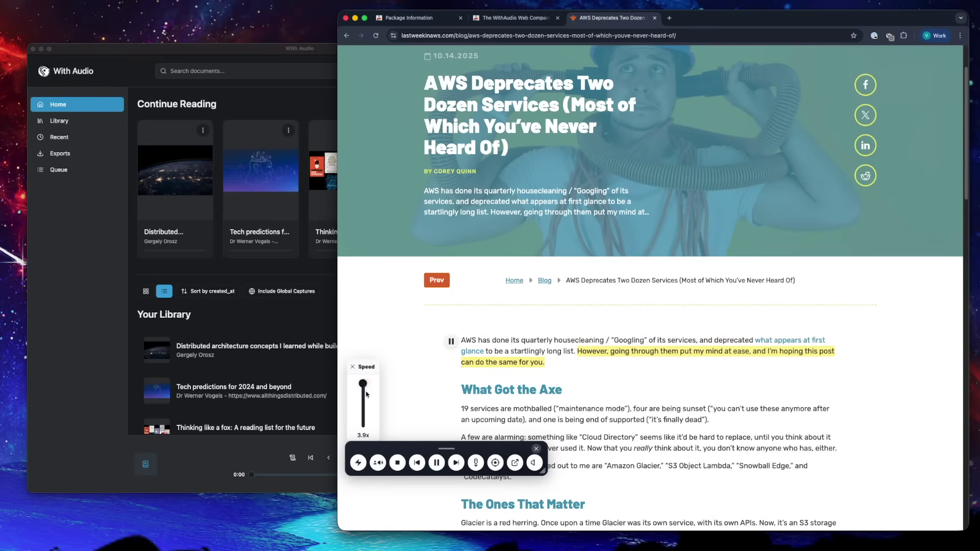
{"action": "left_click", "coordinate": [457, 463]}
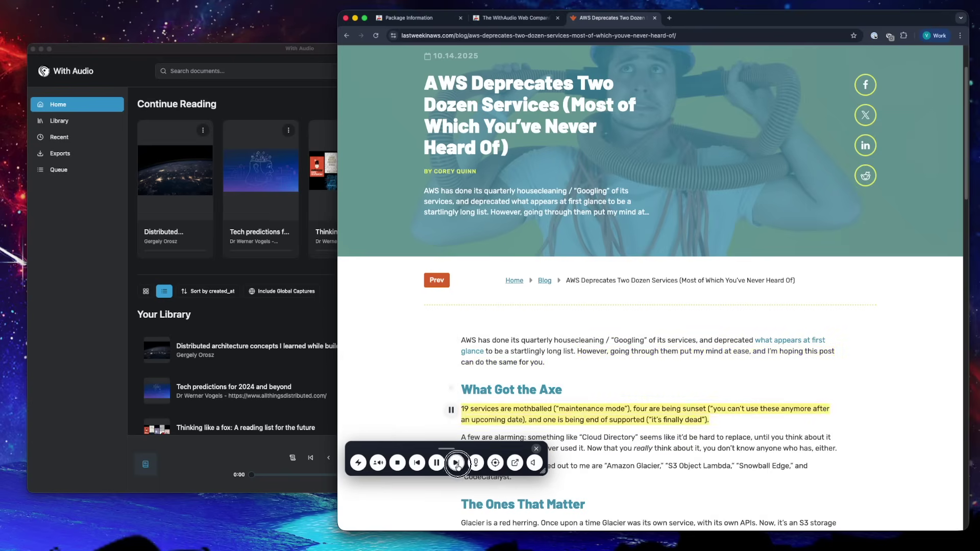
{"action": "left_click", "coordinate": [417, 462]}
Step: Turn on auto-scroll so the page follows the narration
{"action": "left_click", "coordinate": [470, 463]}
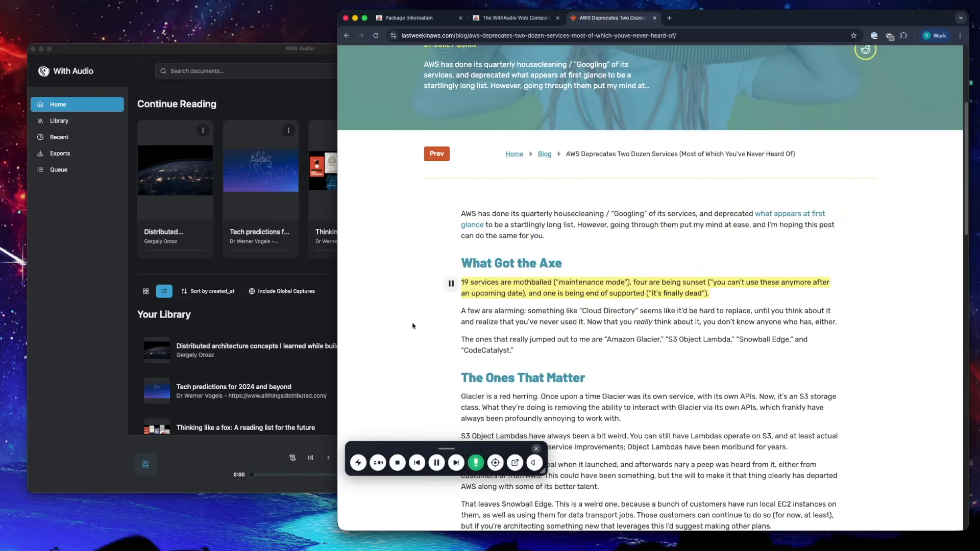